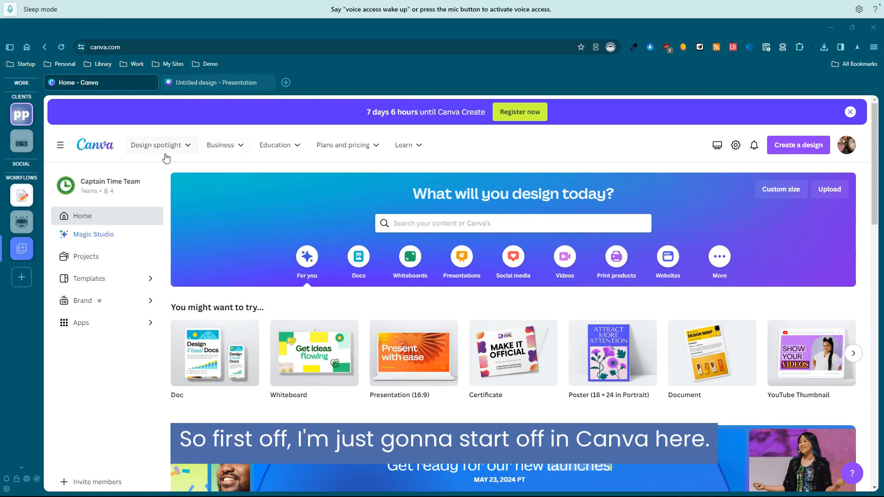
# Create a blank Presentation (16:9) design and return to the already open design with the Sales Last Month slide
pyautogui.click(790, 151)
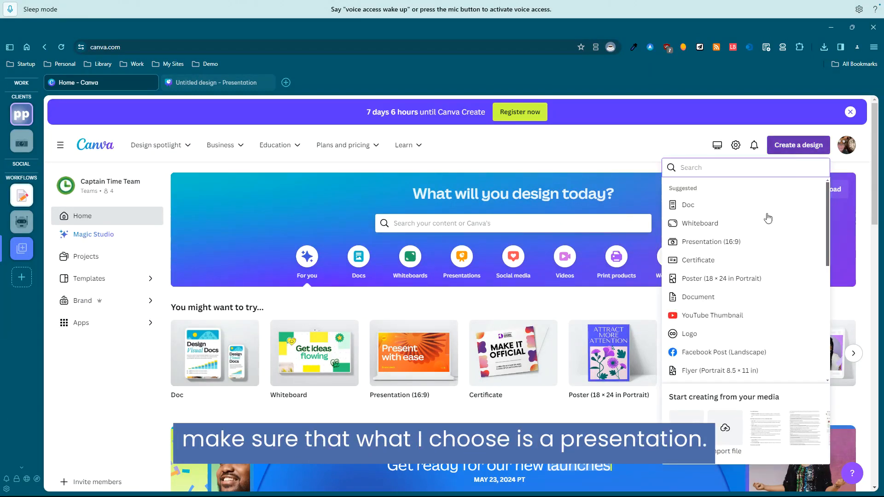
pyautogui.click(729, 244)
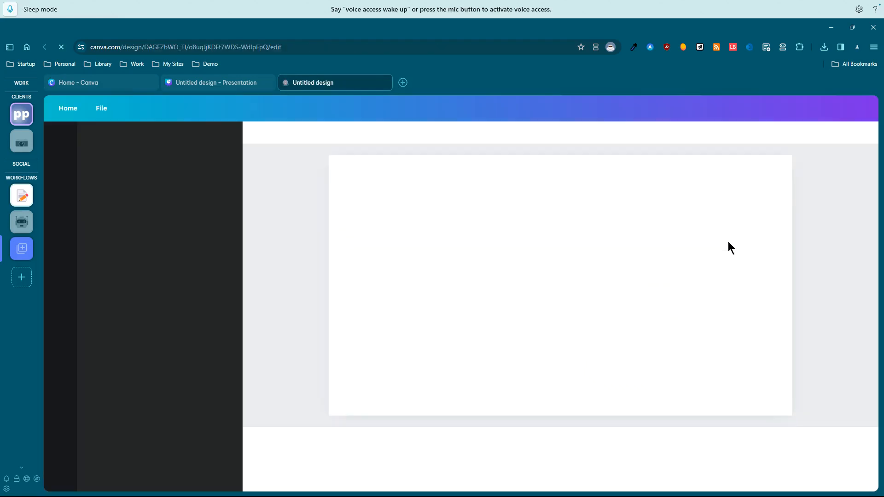
pyautogui.click(243, 83)
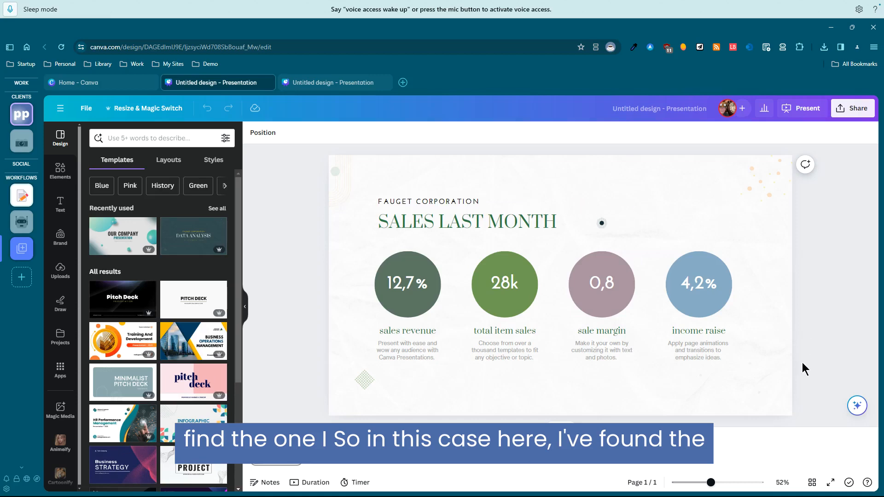
# Open the download options for the Sales Last Month design and set the file type to PPTX
pyautogui.click(860, 114)
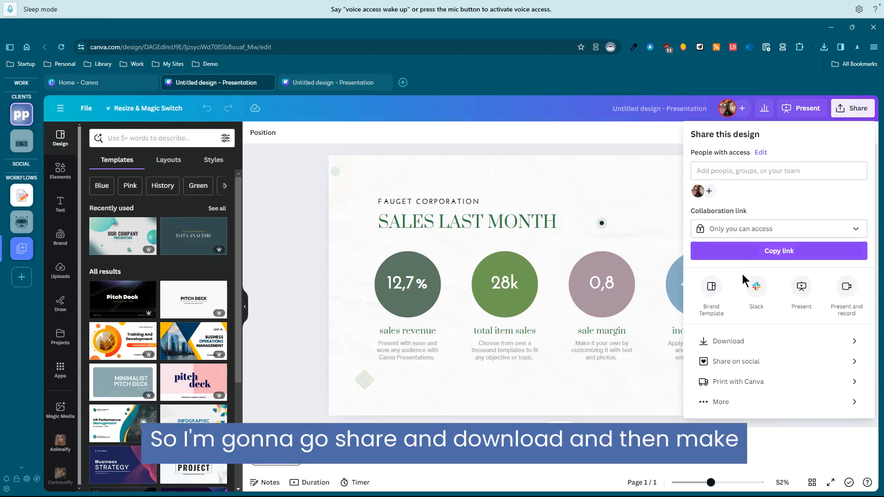
pyautogui.click(721, 342)
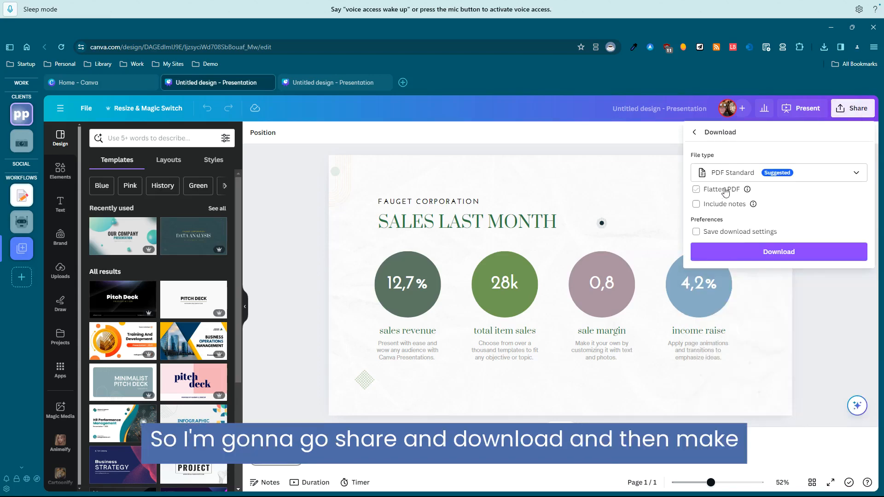
pyautogui.click(727, 172)
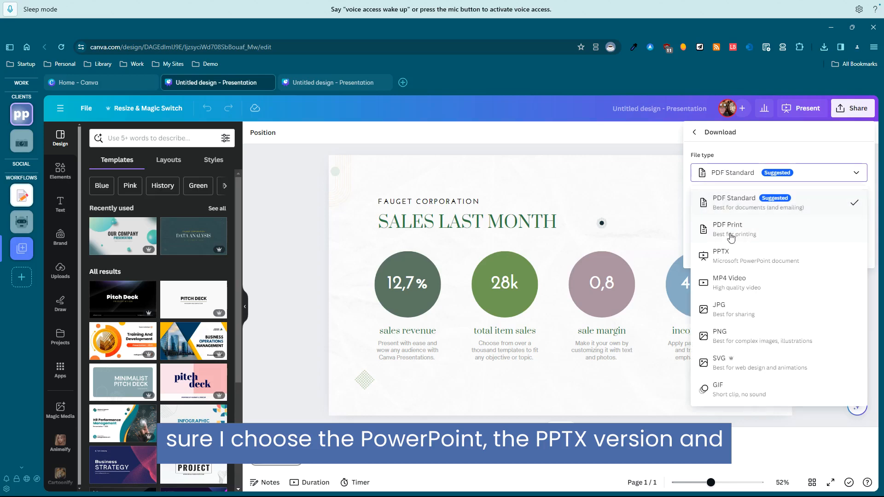
pyautogui.click(725, 256)
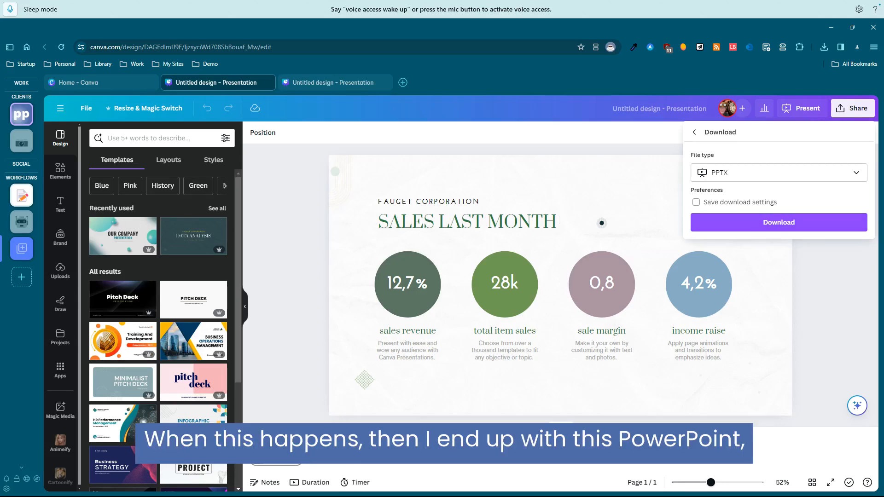
# Switch to canva to powerpoint.pptx in PowerPoint, maximize it, and select the sales revenue and total item sales circles
pyautogui.moveTo(0, 177); pyautogui.dragTo(586, 107)
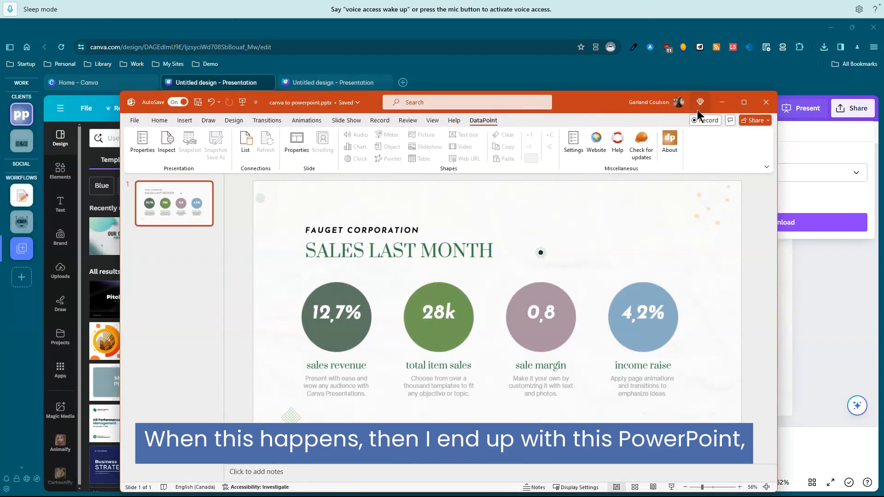
pyautogui.click(743, 102)
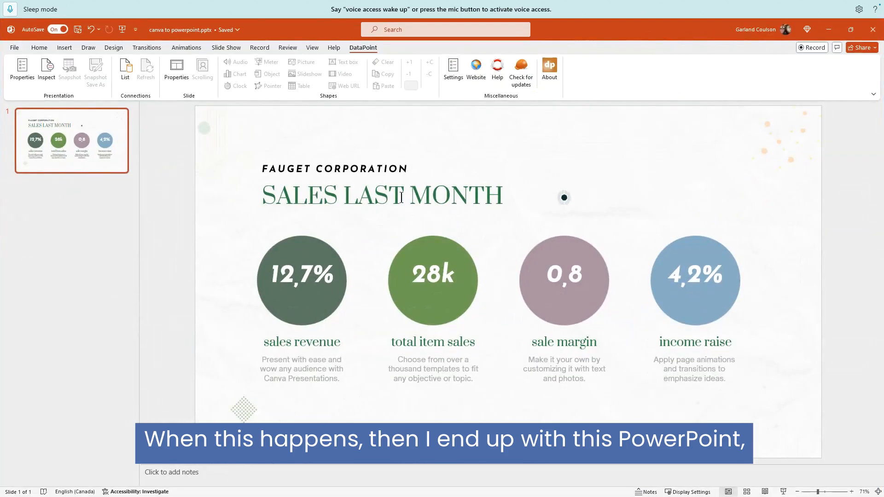
pyautogui.click(296, 277)
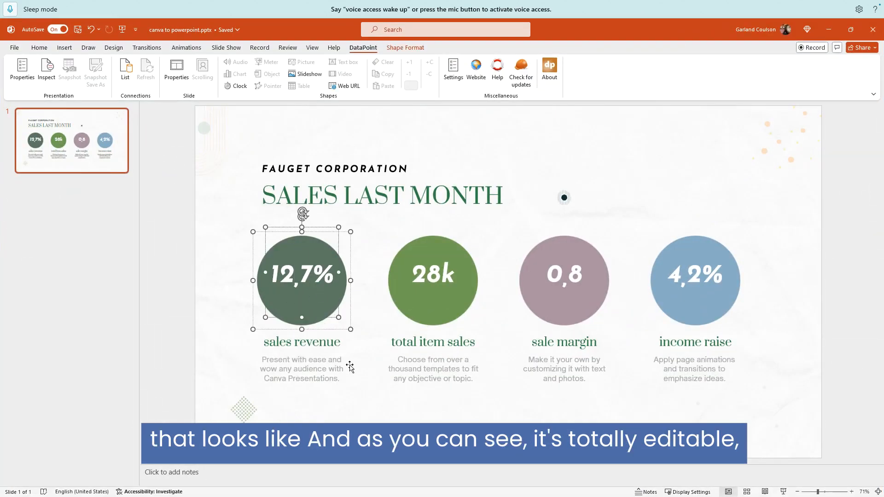
pyautogui.click(425, 295)
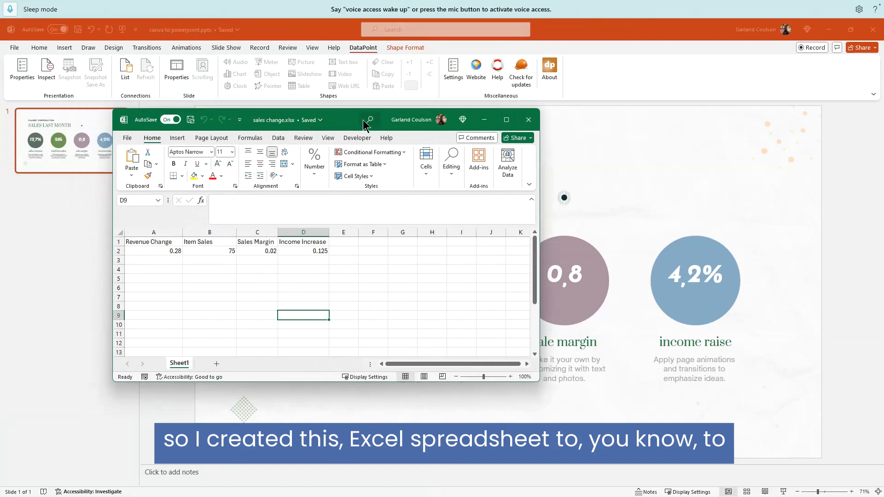
# Review the figures in the sales change.xlsx workbook at full size in Excel and move its window off the slide
pyautogui.click(507, 119)
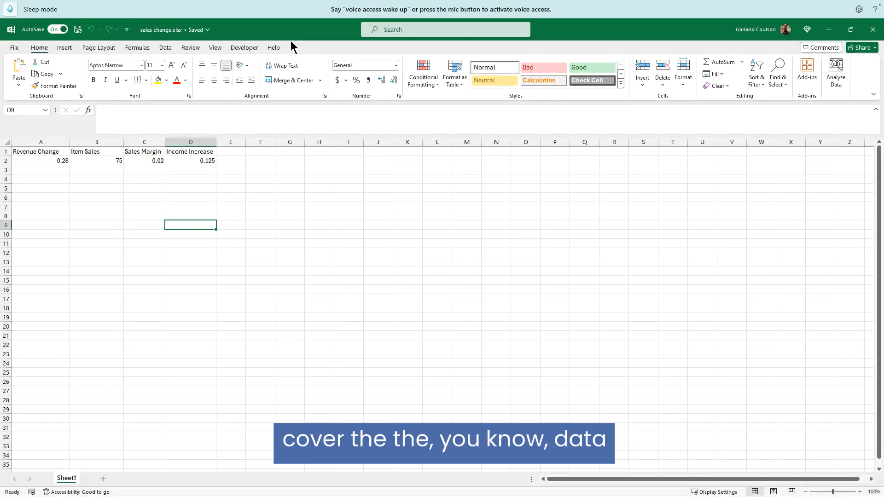
pyautogui.click(851, 31)
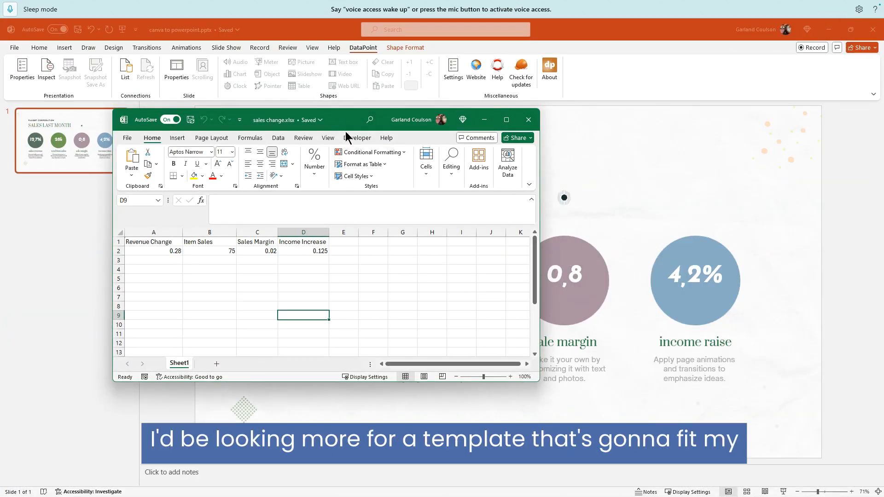
pyautogui.moveTo(348, 118); pyautogui.dragTo(1, 138)
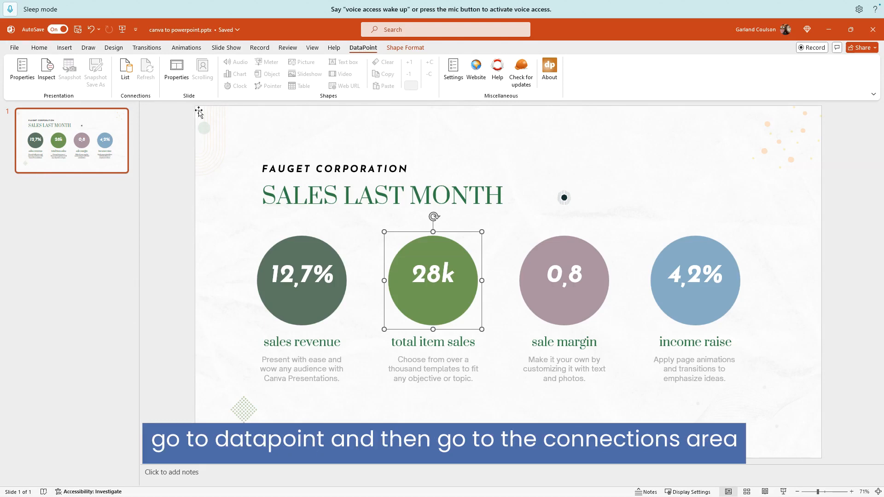
# Add a new Microsoft Excel connection in DataPoint's list of data connections
pyautogui.click(124, 71)
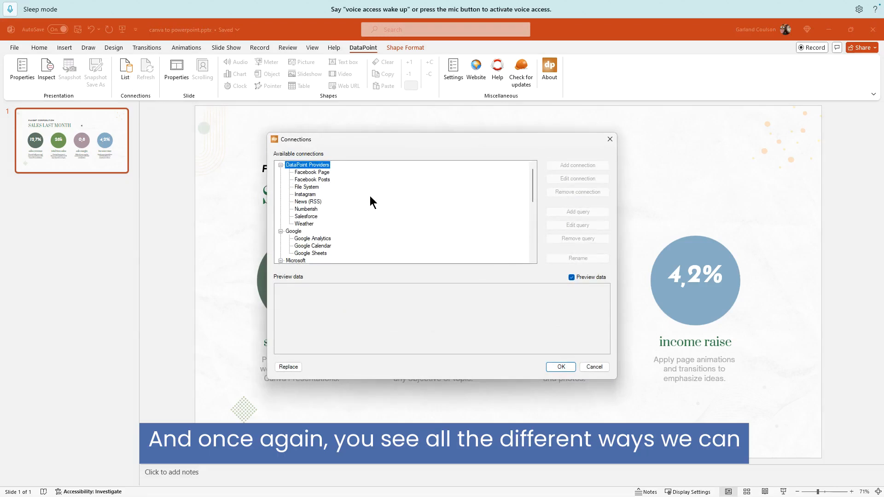
pyautogui.scroll(-5, 352, 186)
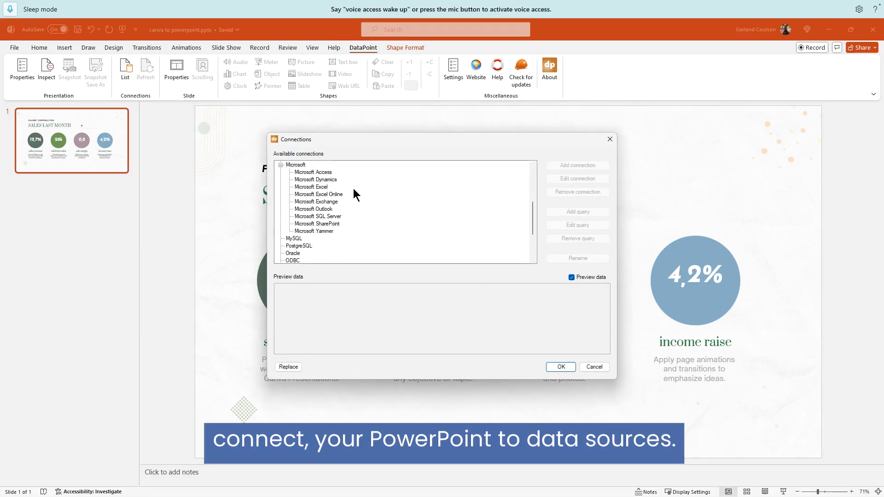
pyautogui.scroll(-2, 353, 189)
pyautogui.scroll(2, 353, 189)
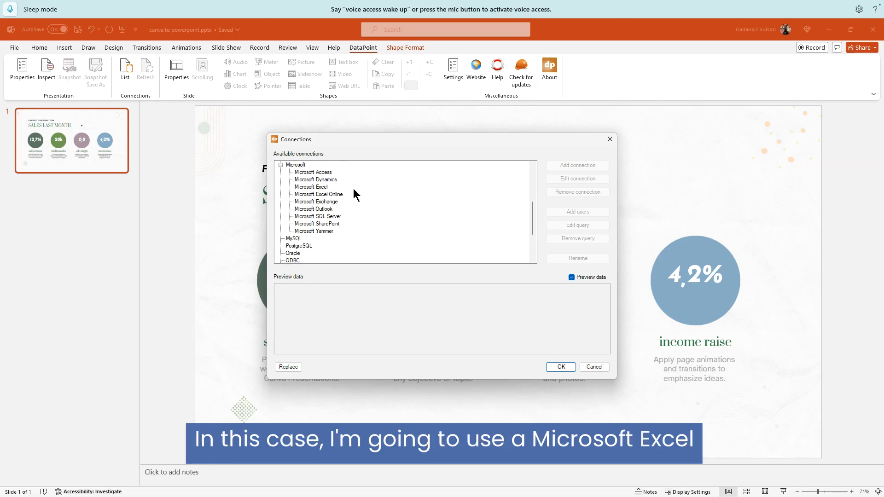
pyautogui.click(319, 189)
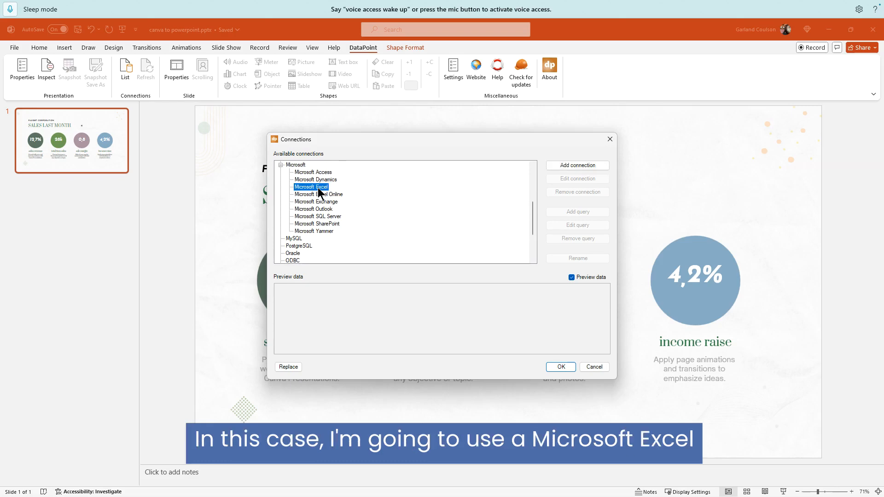
pyautogui.click(578, 166)
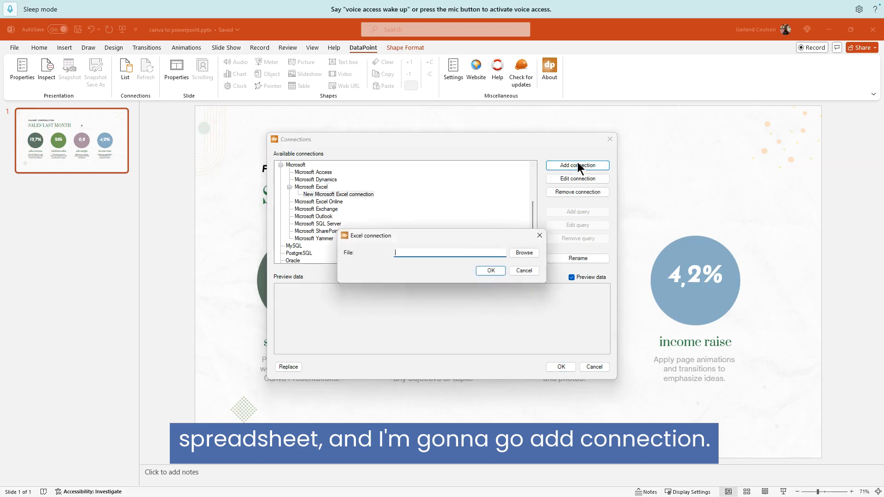
# Browse to Presentation Point, Articles, 2024, Canva To PowerPoint and select sales change.xlsx for the connection
pyautogui.click(521, 253)
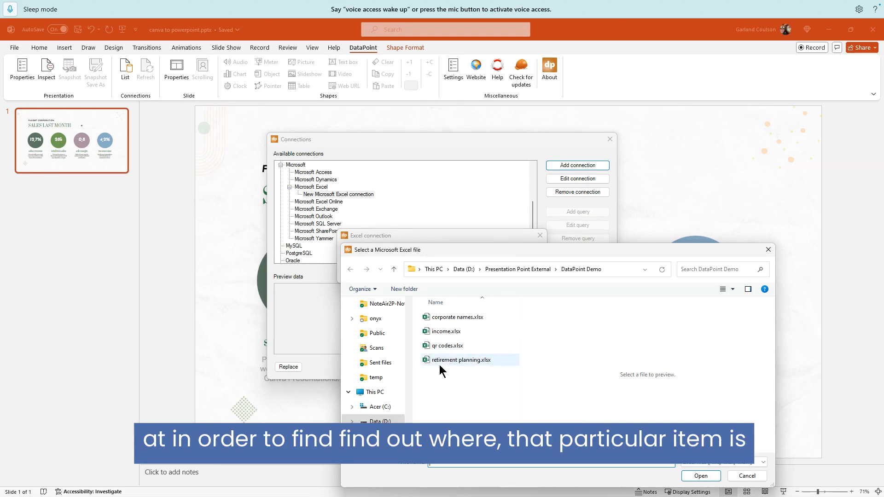
pyautogui.scroll(3, 394, 353)
pyautogui.scroll(10, 394, 352)
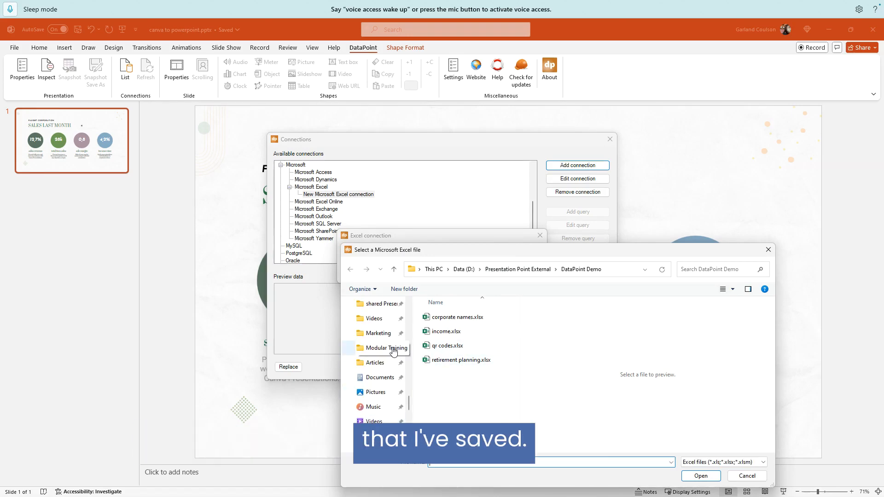
pyautogui.scroll(1, 390, 347)
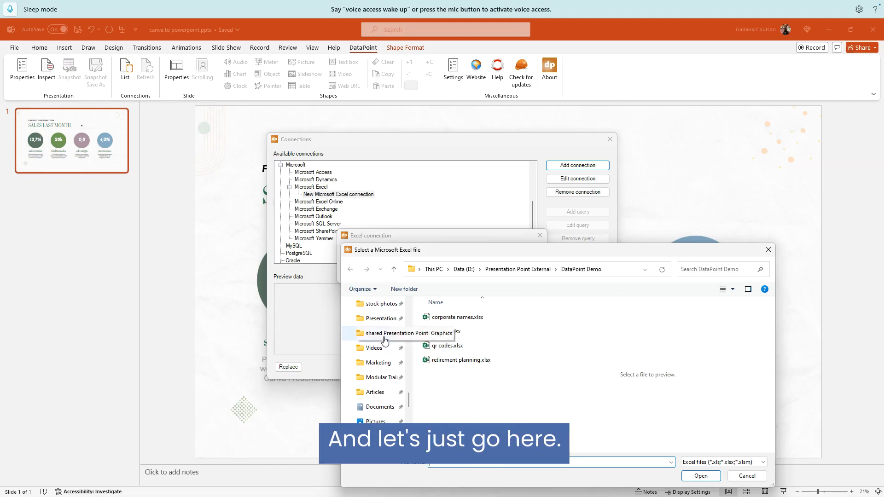
pyautogui.click(384, 338)
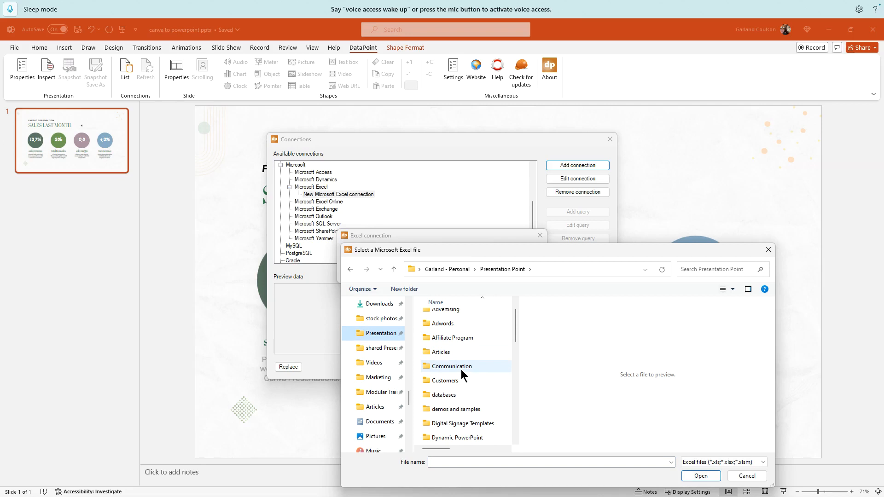
pyautogui.doubleClick(448, 351)
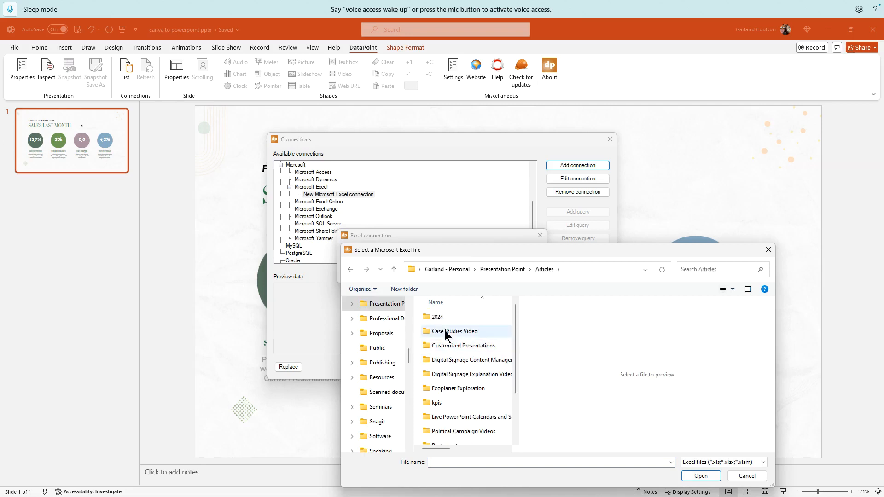
pyautogui.doubleClick(437, 317)
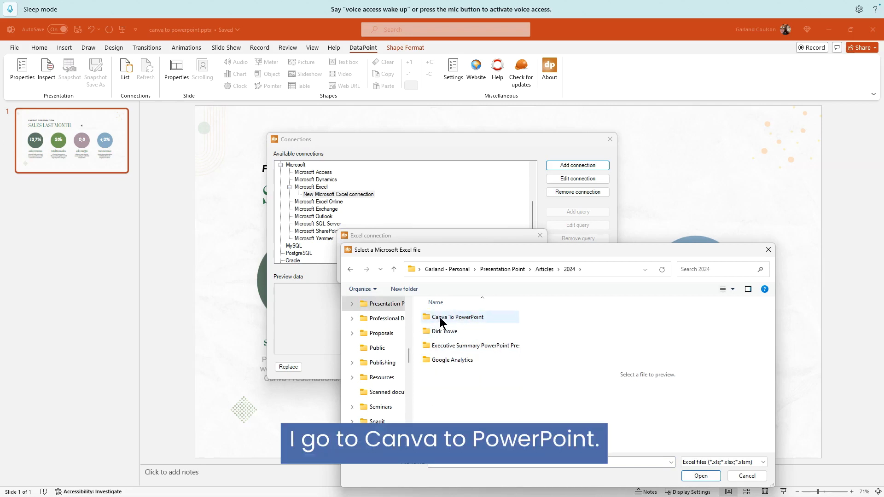
pyautogui.doubleClick(441, 319)
pyautogui.click(443, 319)
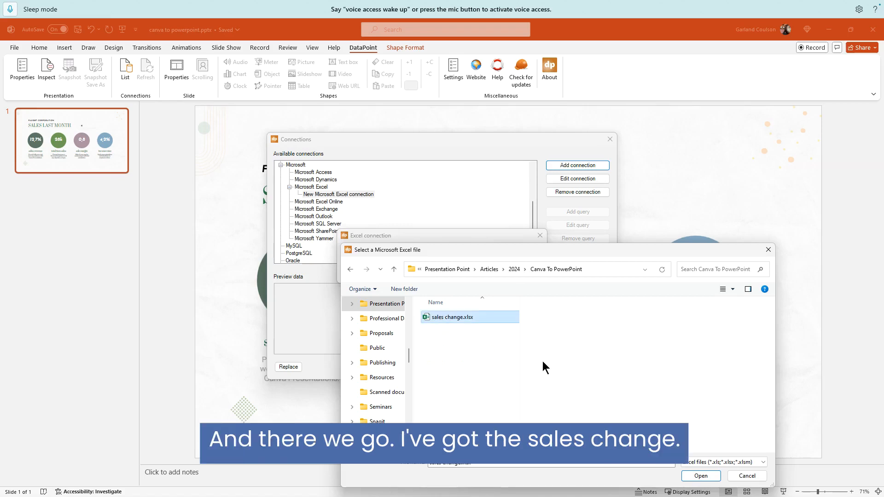
# Load sales change.xlsx as the source file of the Excel connection and confirm the connection
pyautogui.click(700, 477)
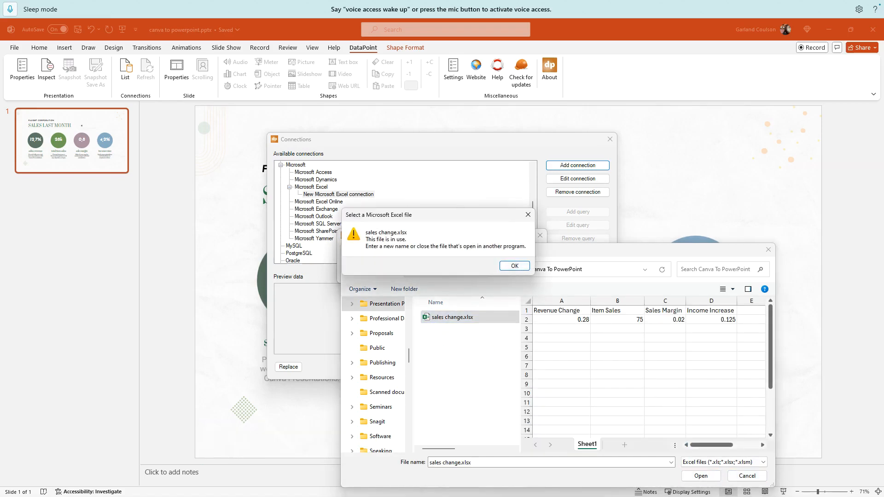
pyautogui.click(514, 268)
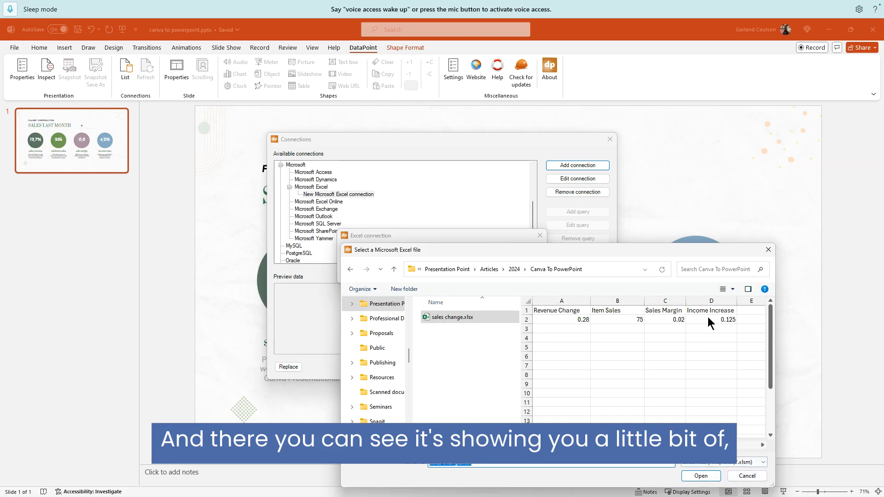
pyautogui.click(702, 476)
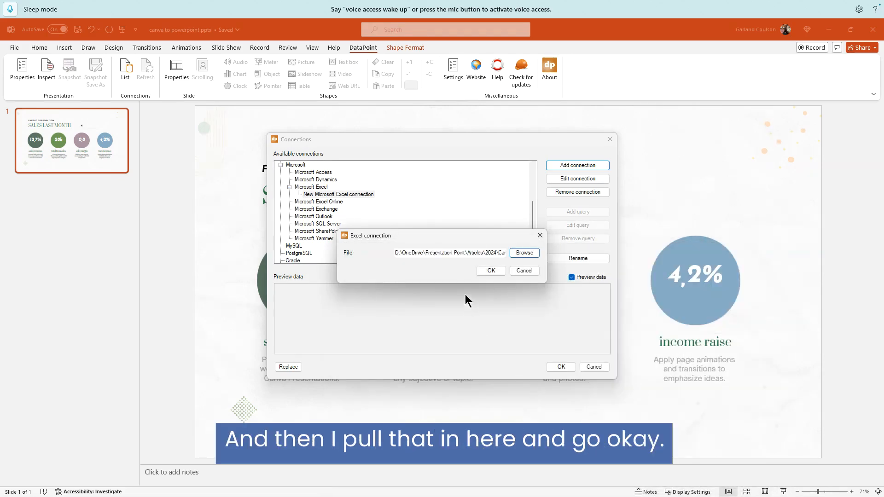
pyautogui.click(492, 271)
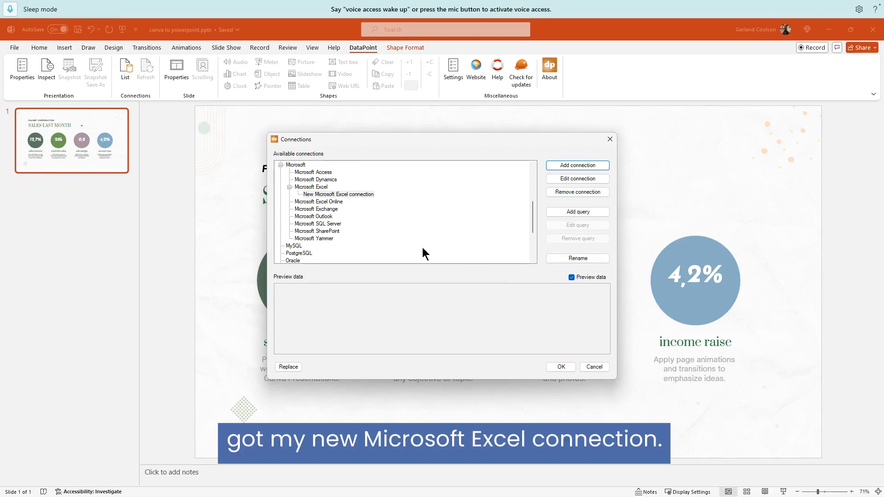
# Rename the new Microsoft Excel connection as sales
pyautogui.click(574, 259)
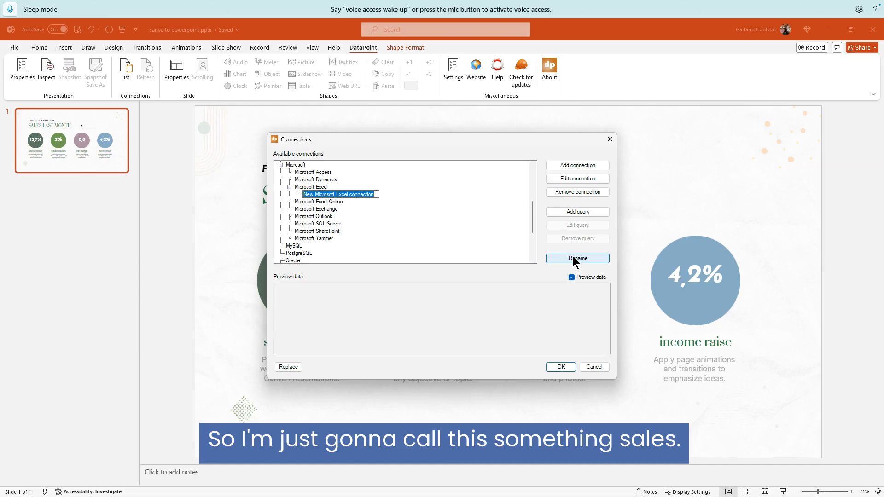
pyautogui.write('sales')
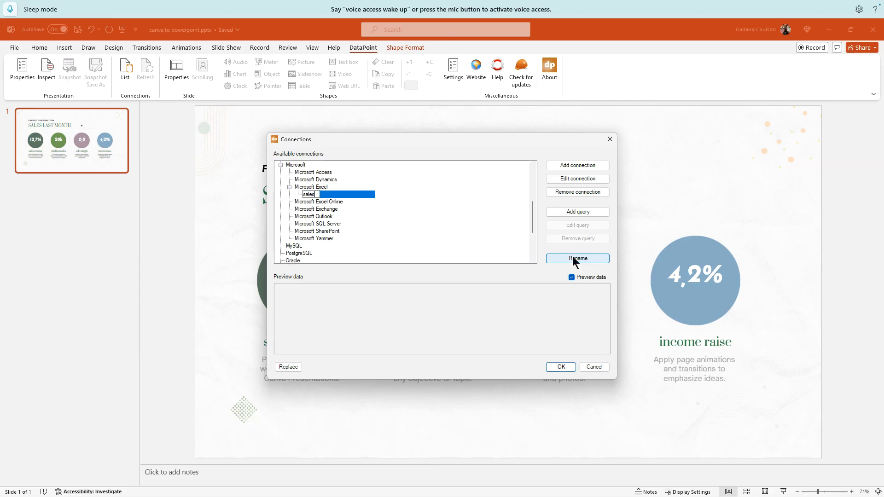
pyautogui.click(473, 240)
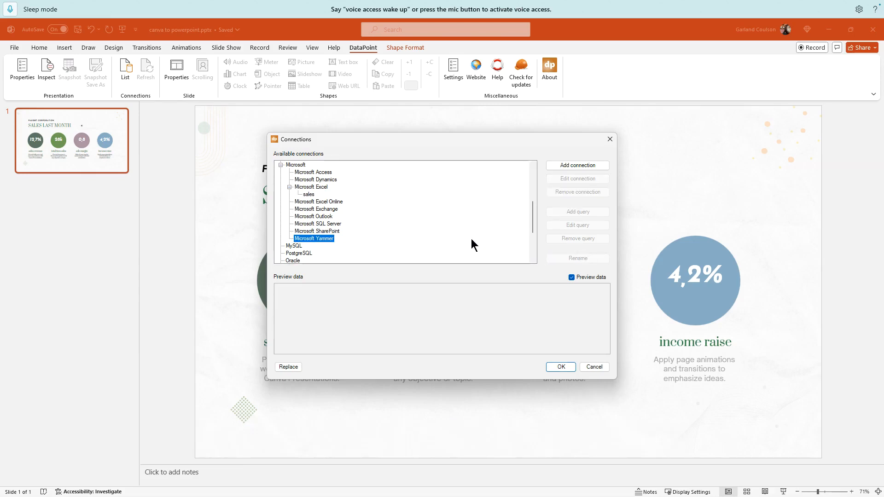
# Add a query on Sheet1 to the sales connection, treating the first row as field names
pyautogui.click(308, 196)
pyautogui.click(595, 214)
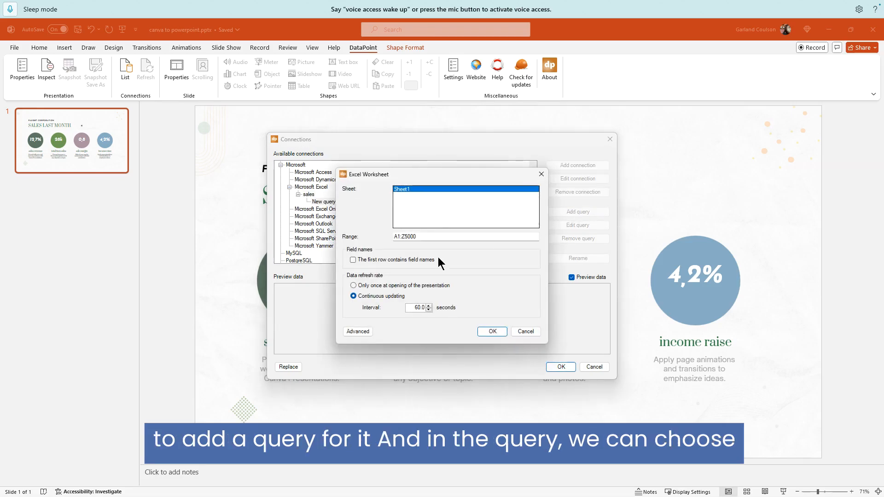
pyautogui.click(354, 260)
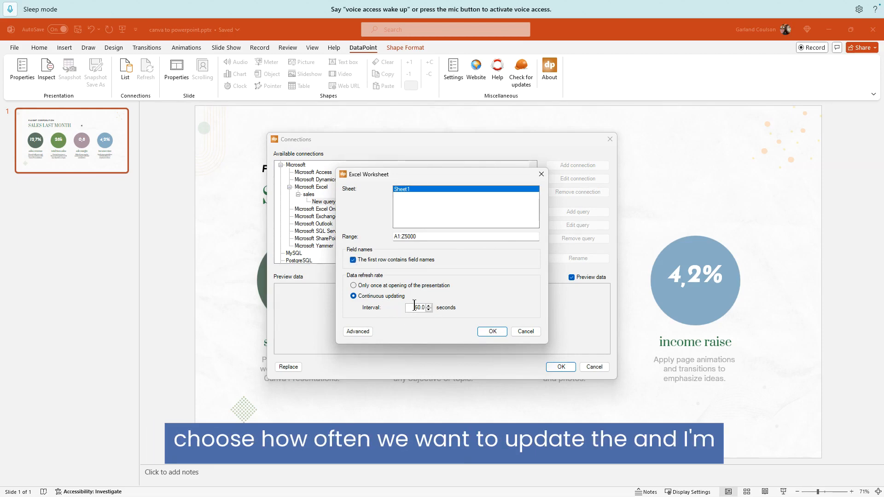
pyautogui.click(492, 330)
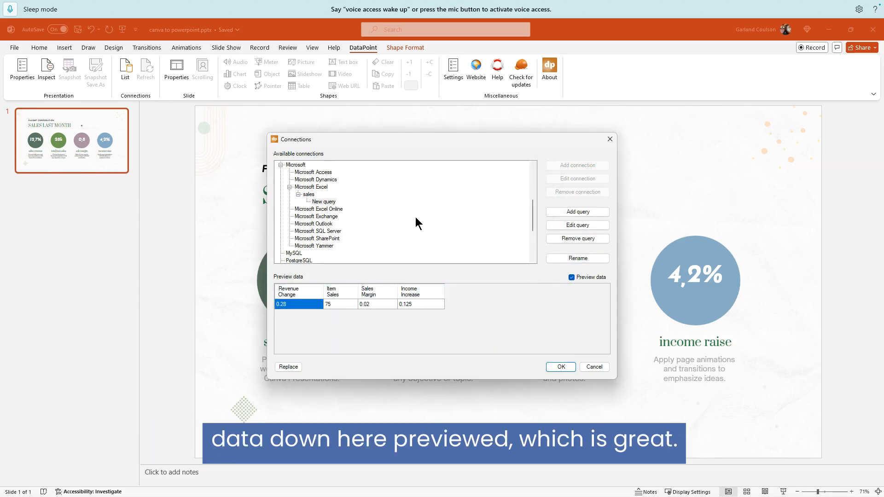
# Rename the new query as sales query and confirm the data connections
pyautogui.click(560, 264)
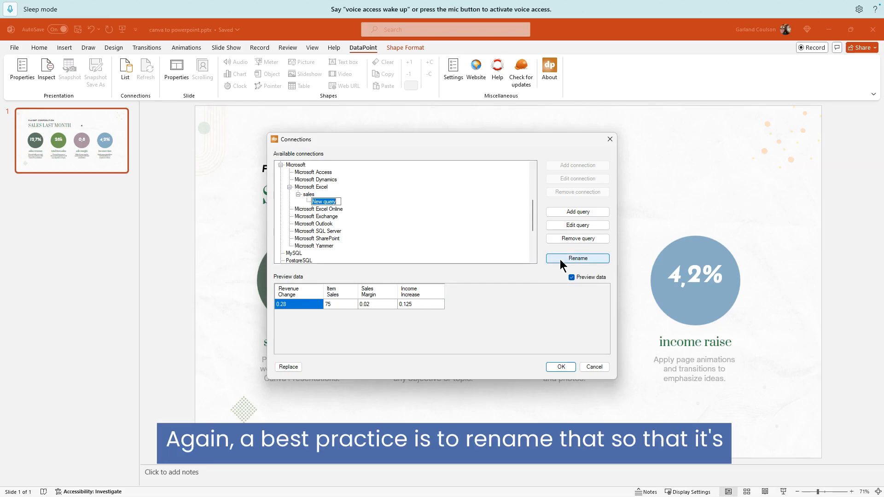
pyautogui.write('sales')
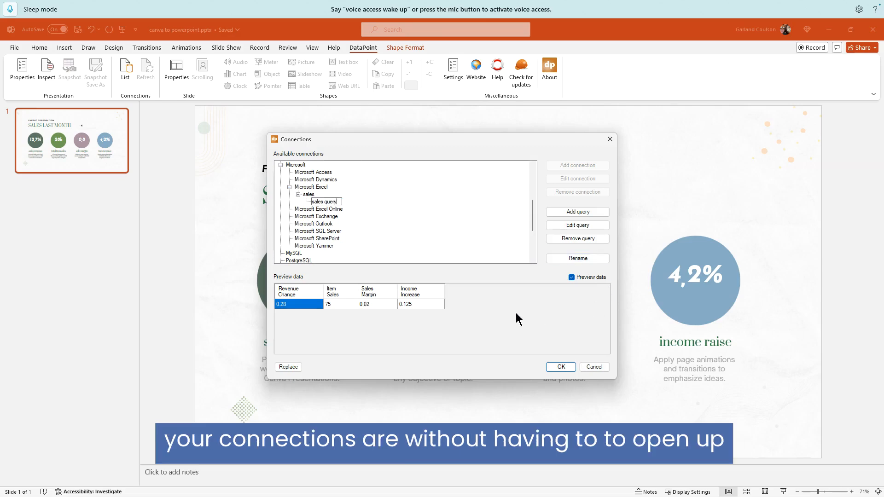
pyautogui.press('Return')
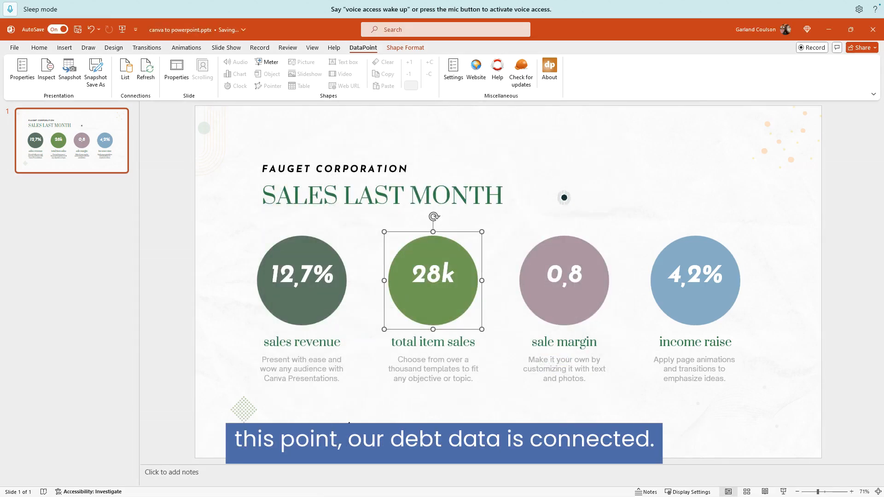
# Select the percentage text box in the sales revenue circle
pyautogui.click(349, 423)
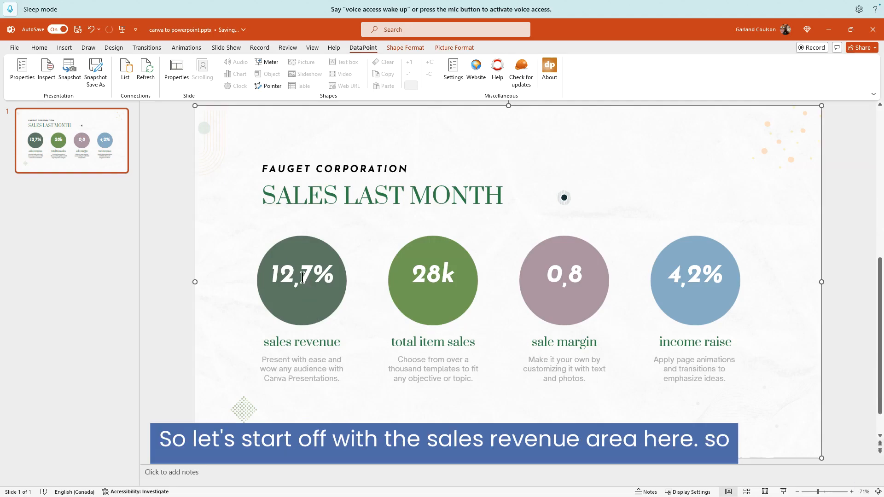
pyautogui.click(302, 277)
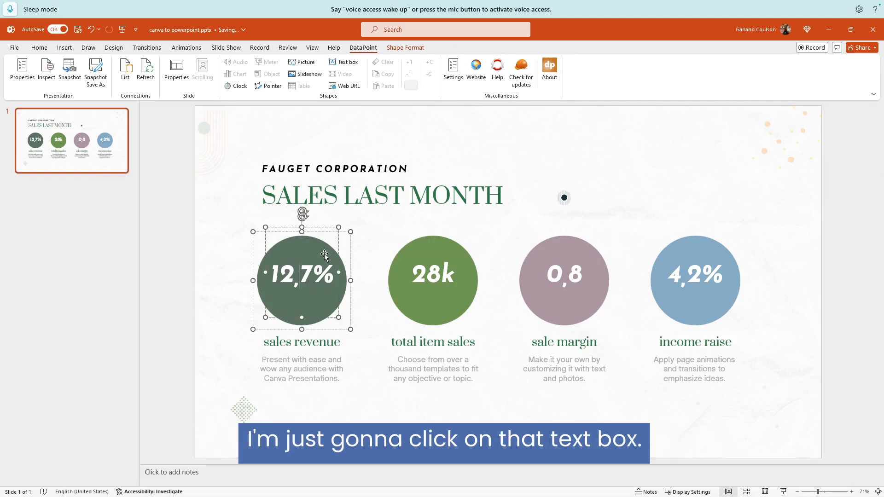